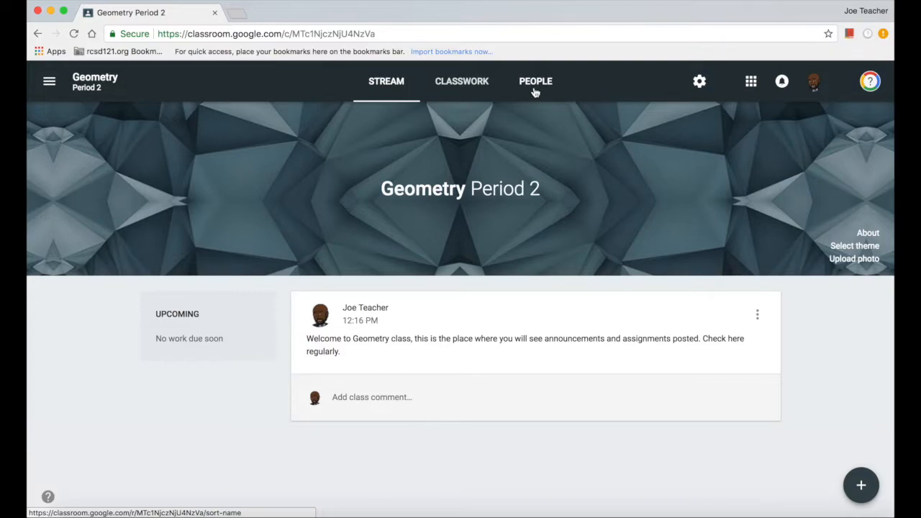
# Add a classwork topic named "Unit 3 Triangle Congruence" to the Geometry Period 2 class
pyautogui.click(461, 84)
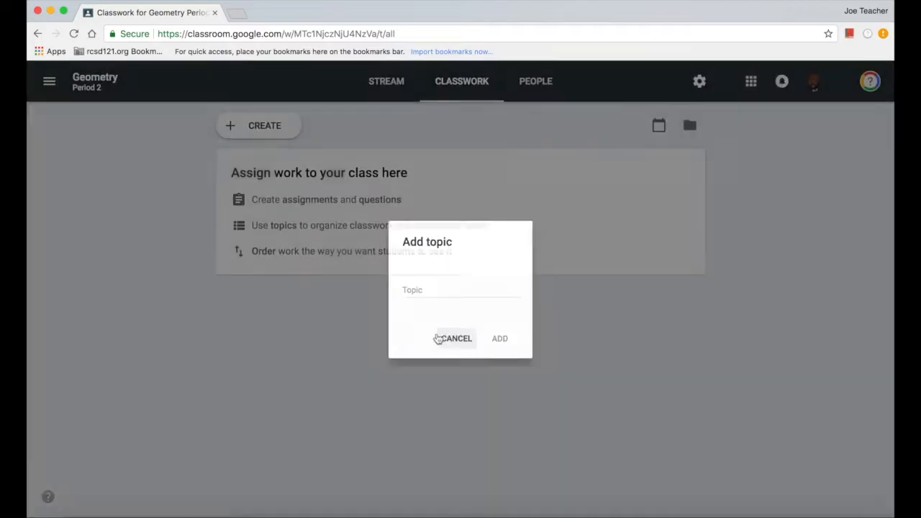
pyautogui.click(441, 336)
pyautogui.click(258, 125)
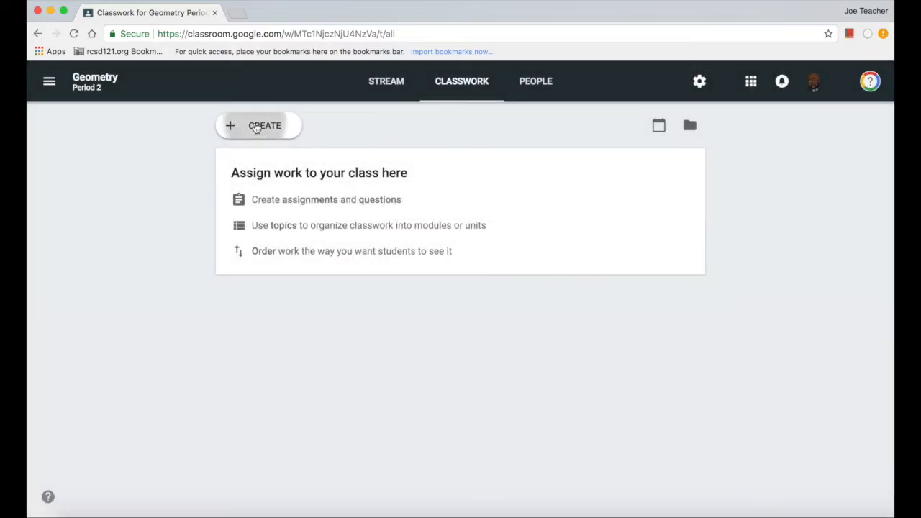
pyautogui.click(272, 256)
pyautogui.write('Unit 3 ')
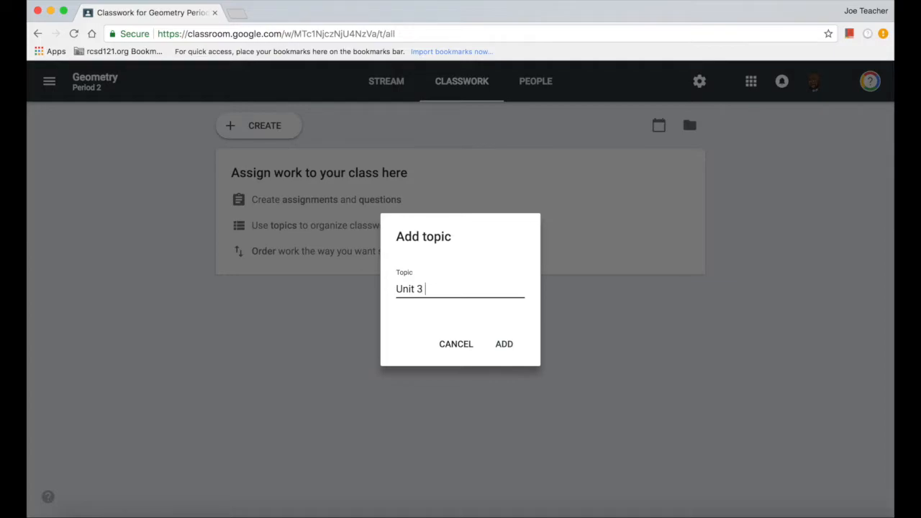
pyautogui.write('Triangle Congr')
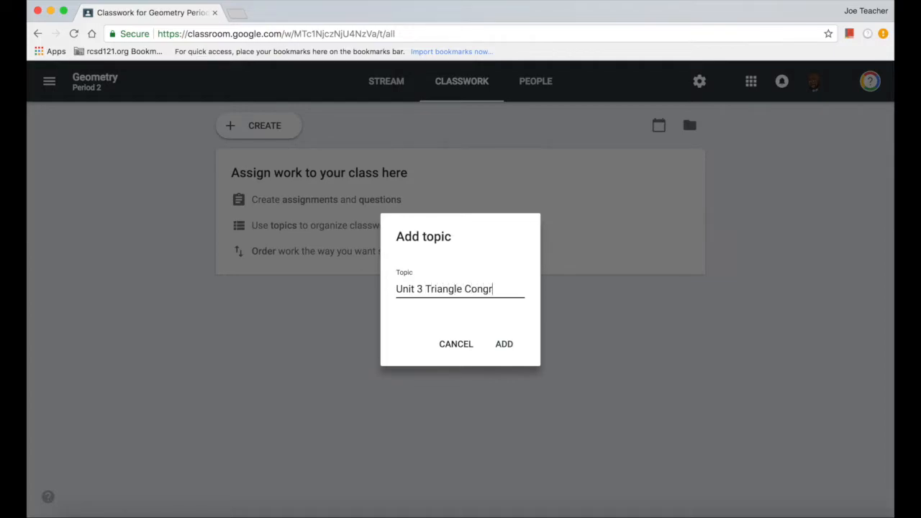
pyautogui.write('uence')
pyautogui.click(506, 344)
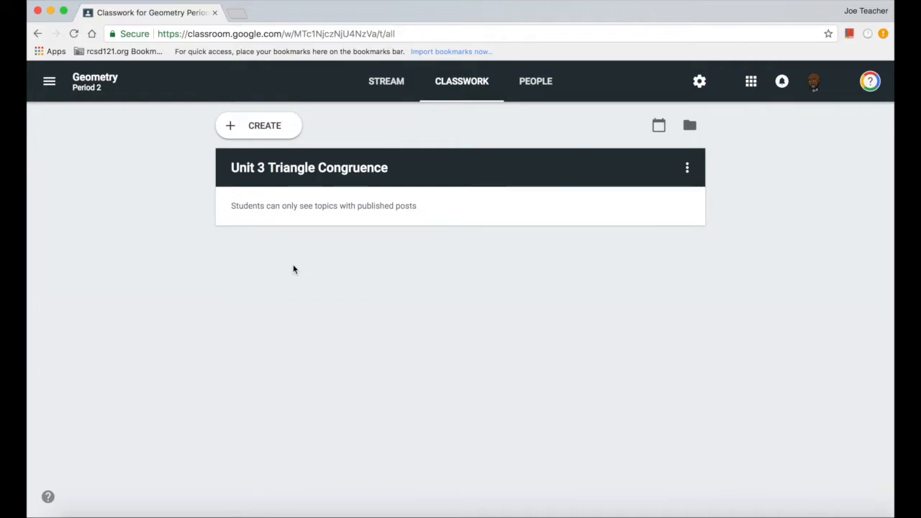
# Create an assignment titled "Triangle Congruence Bellwork" with instructions to open the document, state the triangle congruence, use Explore for the last question and turn in
pyautogui.click(257, 128)
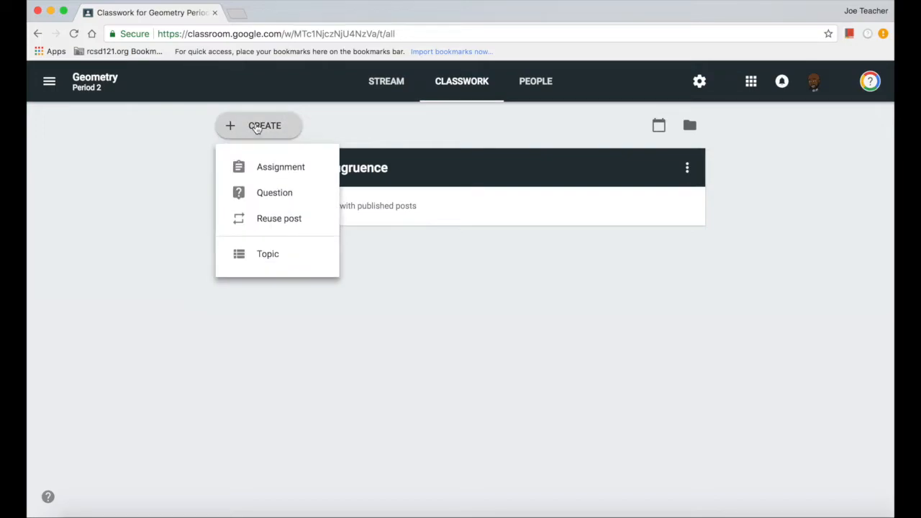
pyautogui.click(274, 169)
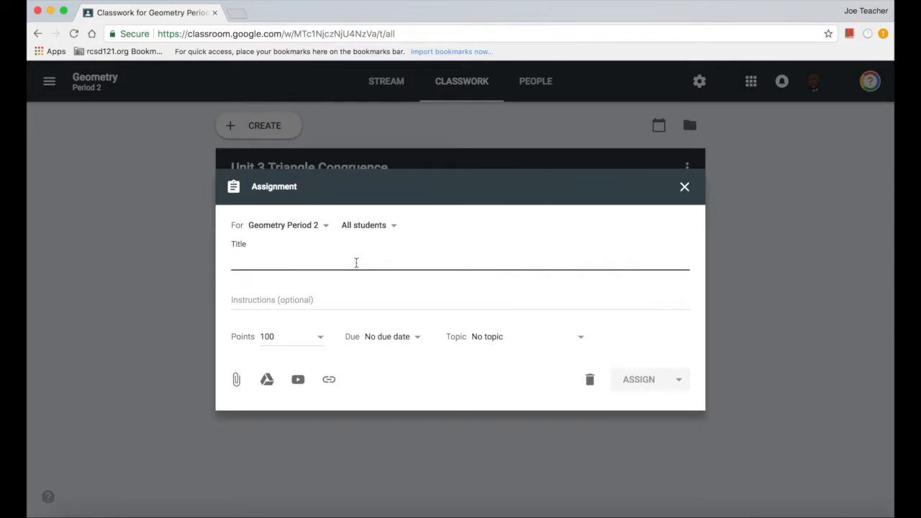
pyautogui.write('Triangle Congruence Bellwork')
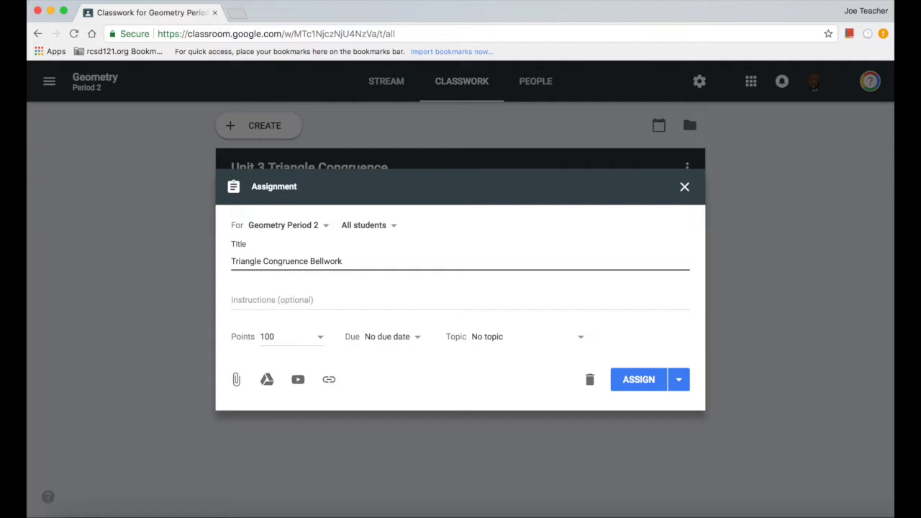
pyautogui.click(261, 297)
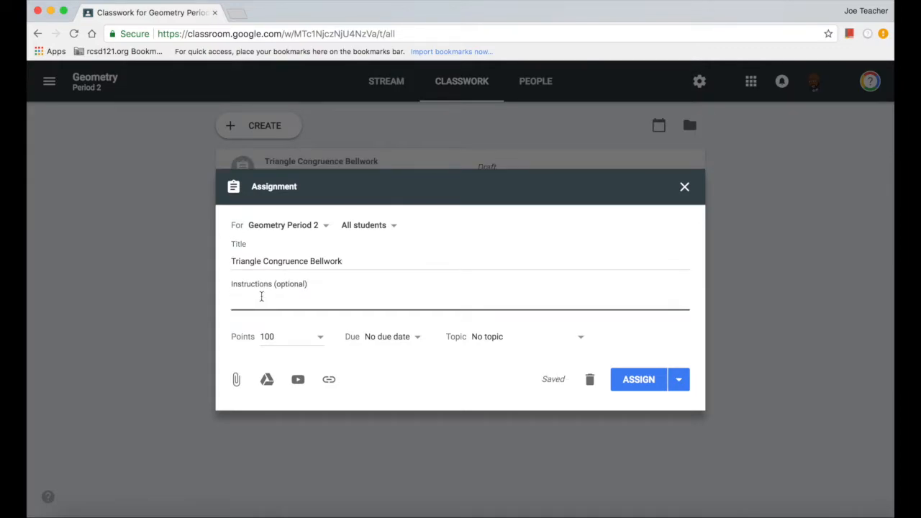
pyautogui.write('Open the attached document. Using the given diagram and postulate, state the triangle congruence in the Conclusion column. For the last question, use the Explore feature in Google Docs to answer the question. "Turn In" assignment')
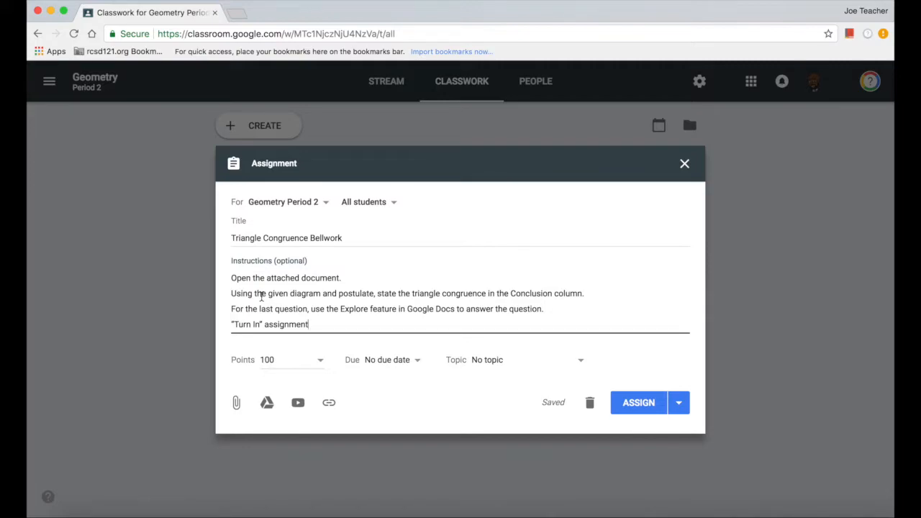
# Set the bellwork assignment's point value to 10
pyautogui.click(320, 360)
pyautogui.moveTo(275, 360); pyautogui.dragTo(246, 358)
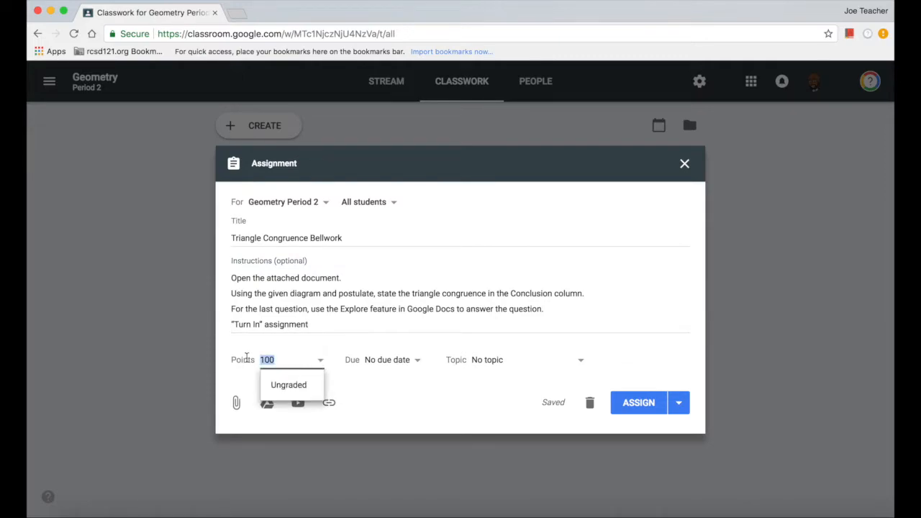
pyautogui.write('10')
# Set the assignment's due date to Sep 10, 2018 and file it under the topic Unit 3 Triangle Congruence
pyautogui.click(418, 365)
pyautogui.click(489, 405)
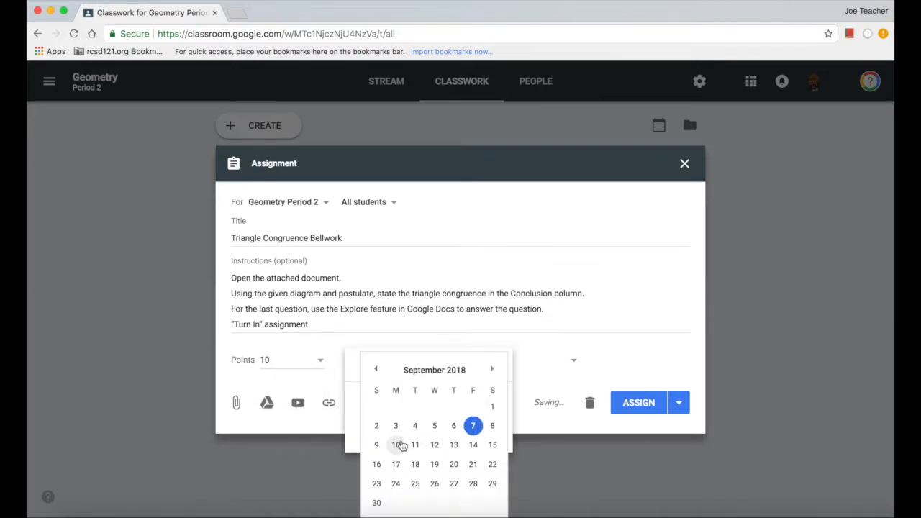
pyautogui.click(396, 445)
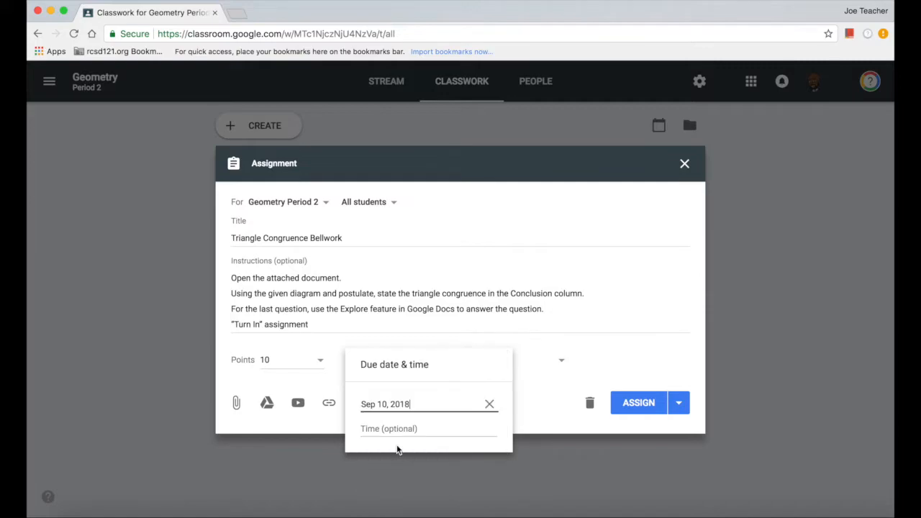
pyautogui.click(519, 372)
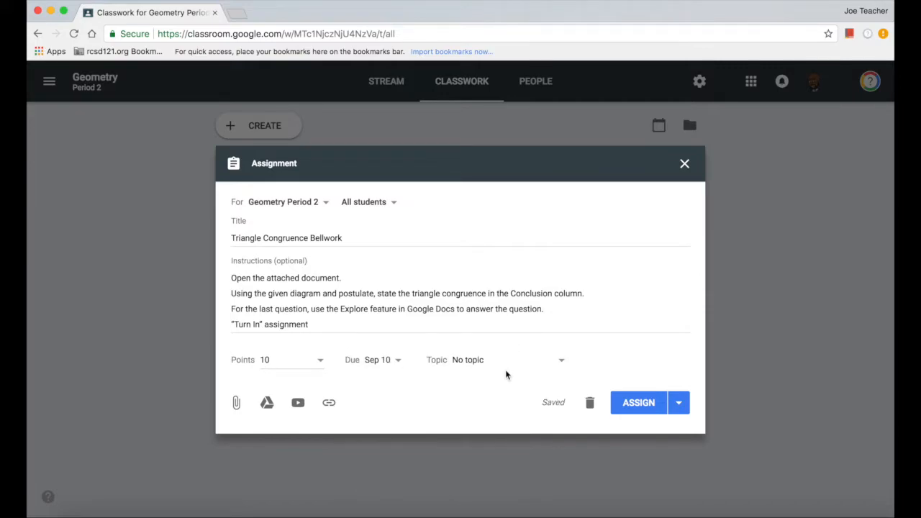
pyautogui.click(560, 365)
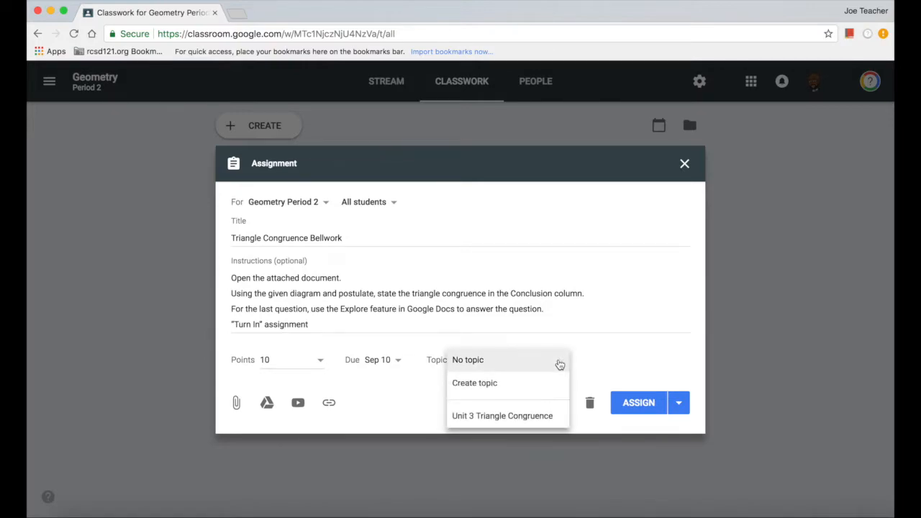
pyautogui.click(498, 416)
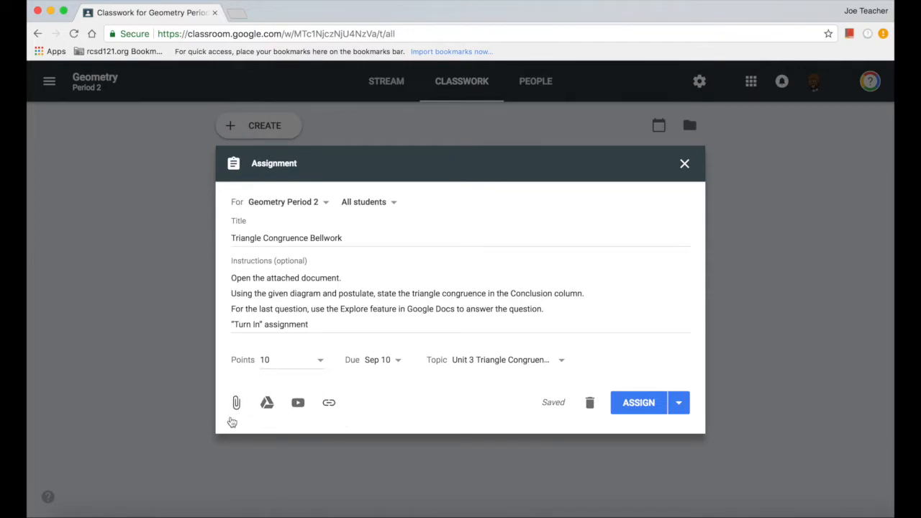
# Attach "Lesson 26 Review Triangle Congruence.docx" from Google Drive and set it to make a copy for each student
pyautogui.click(267, 405)
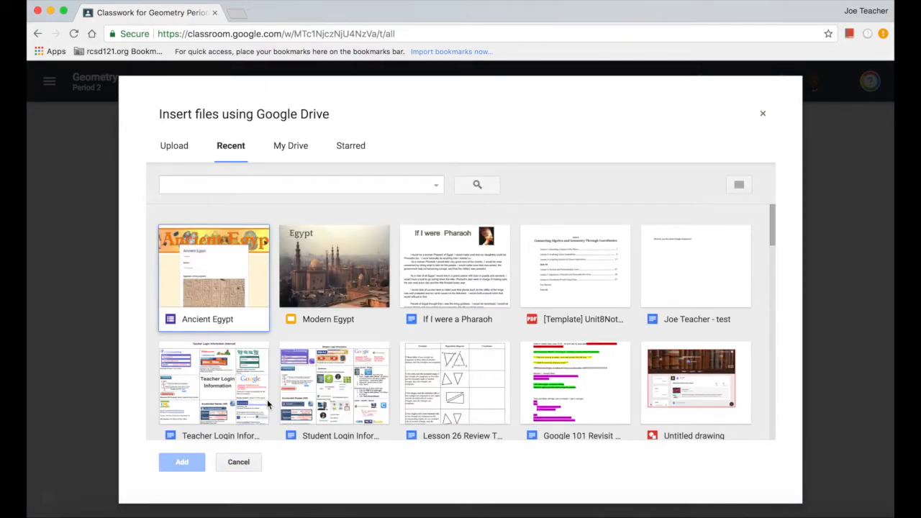
pyautogui.scroll(-3, 338, 396)
pyautogui.scroll(2, 336, 395)
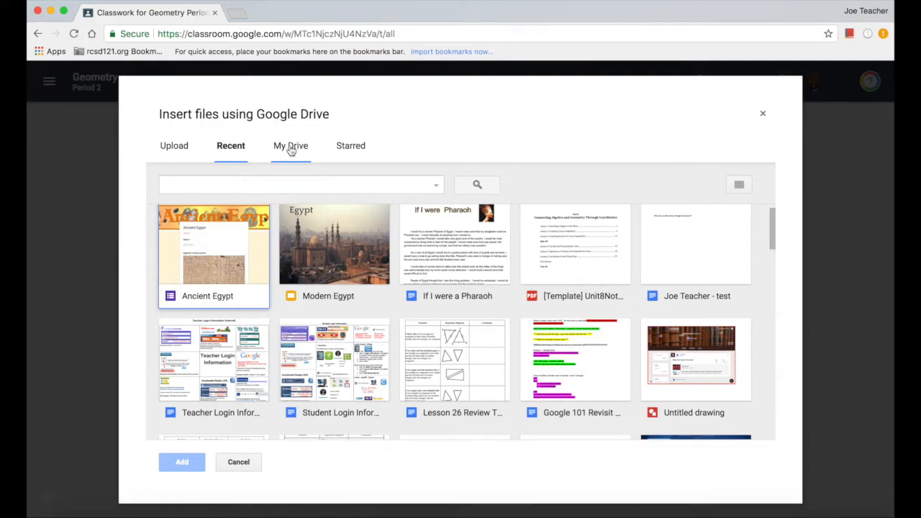
pyautogui.click(466, 349)
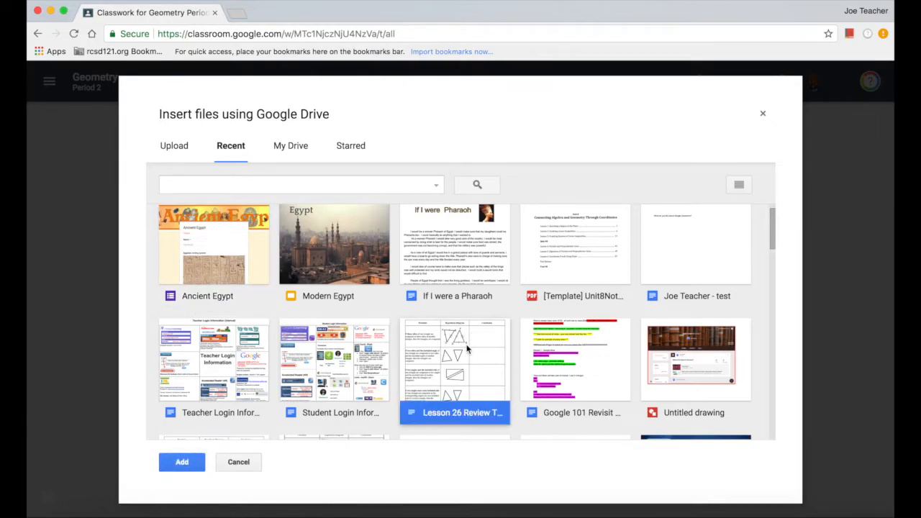
pyautogui.click(182, 462)
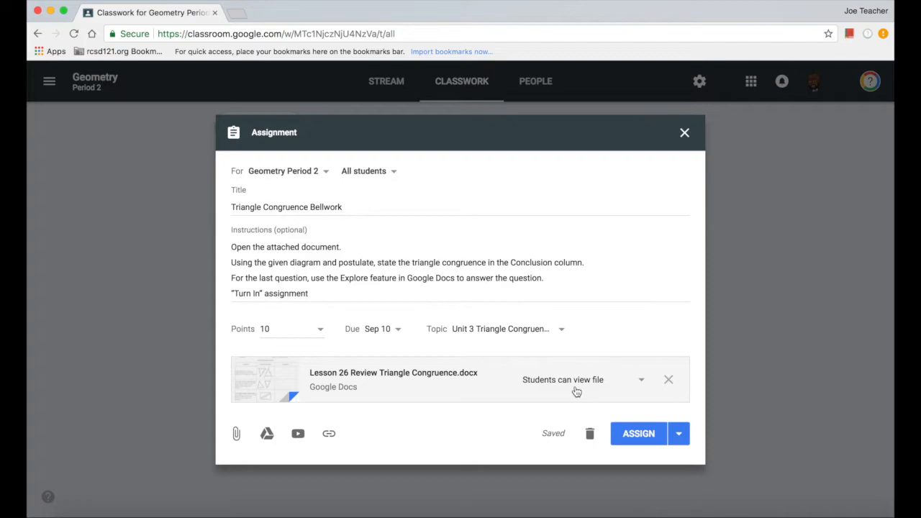
pyautogui.click(643, 381)
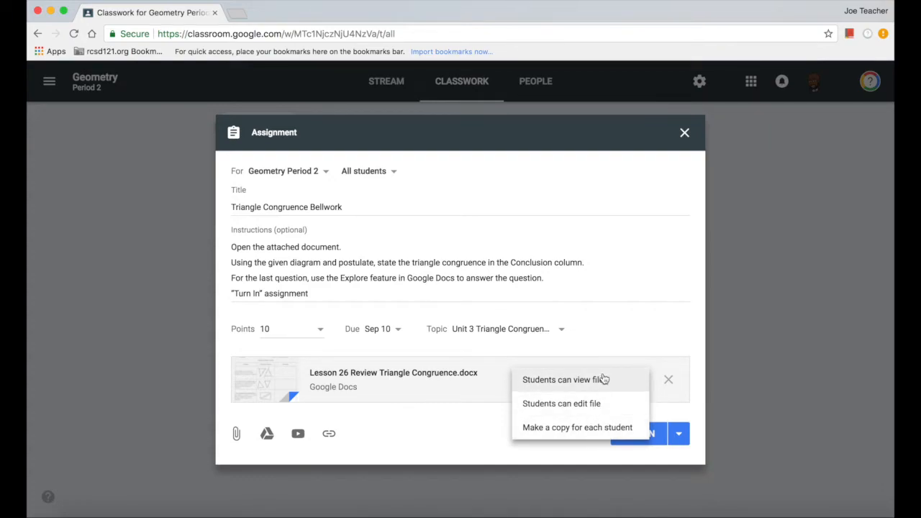
pyautogui.click(551, 430)
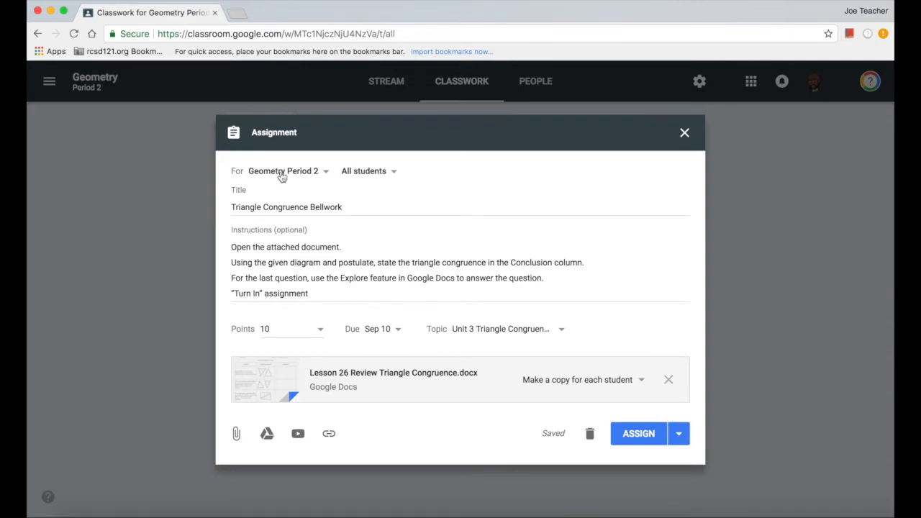
# Check which classes can receive the assignment, and try assigning it to individual students before restoring All students
pyautogui.click(326, 173)
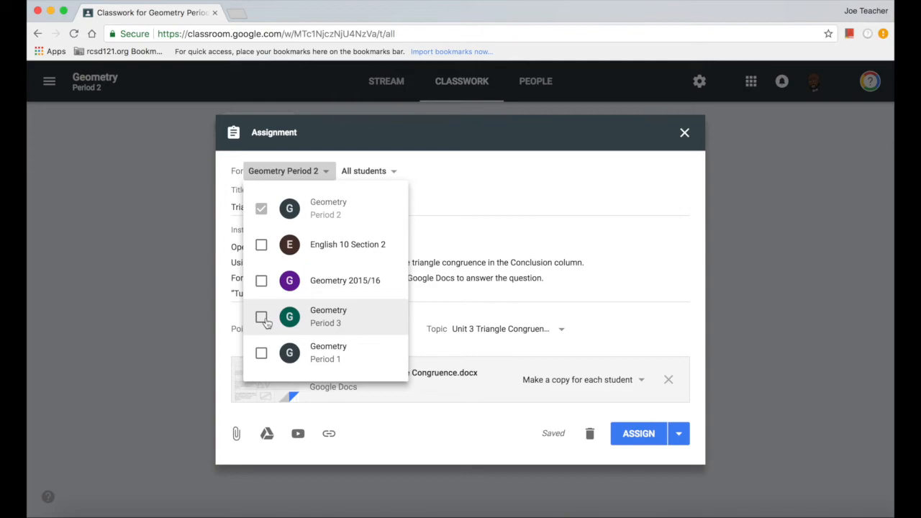
pyautogui.click(394, 174)
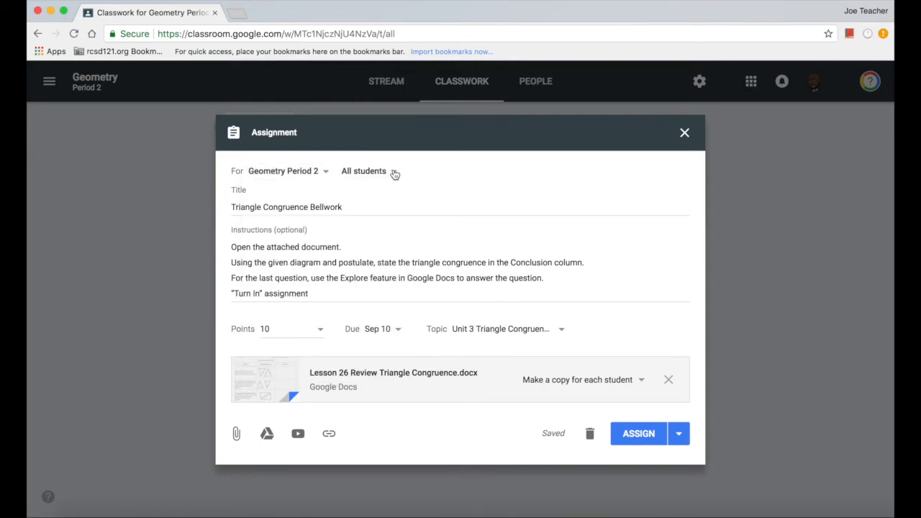
pyautogui.click(394, 174)
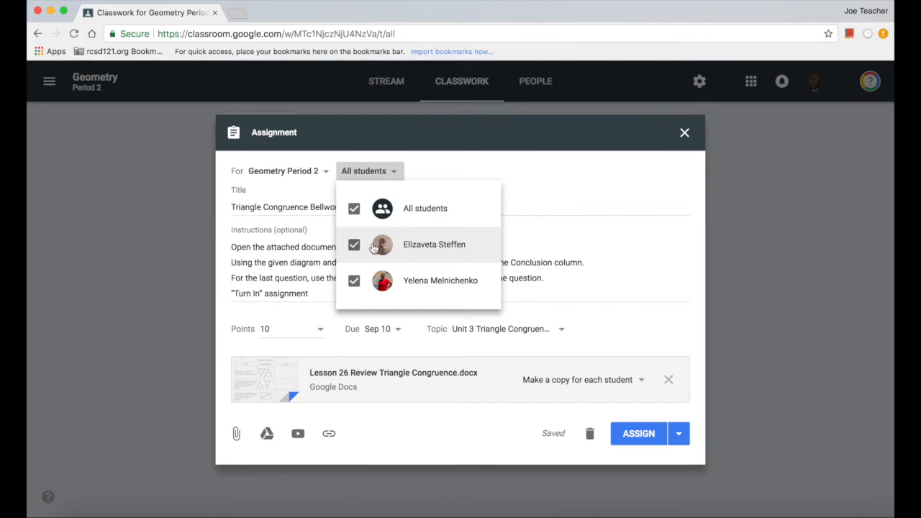
pyautogui.click(355, 211)
pyautogui.click(356, 246)
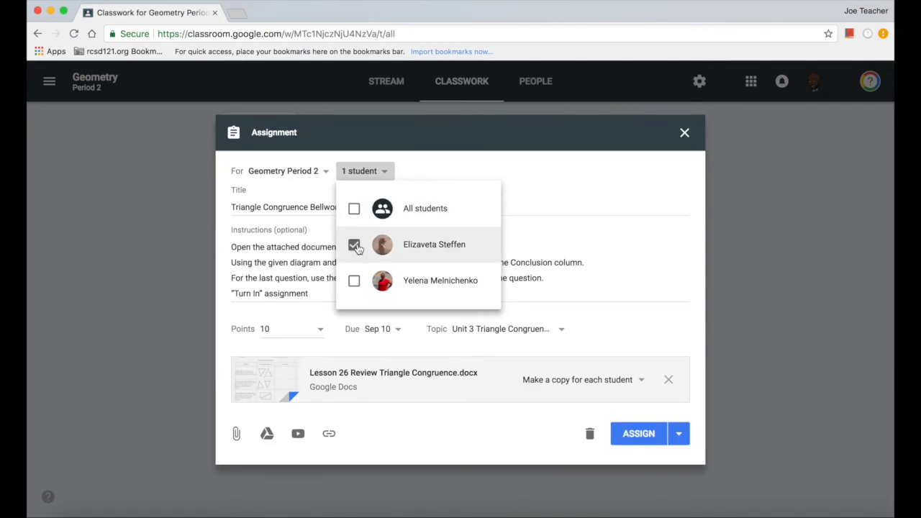
pyautogui.click(355, 282)
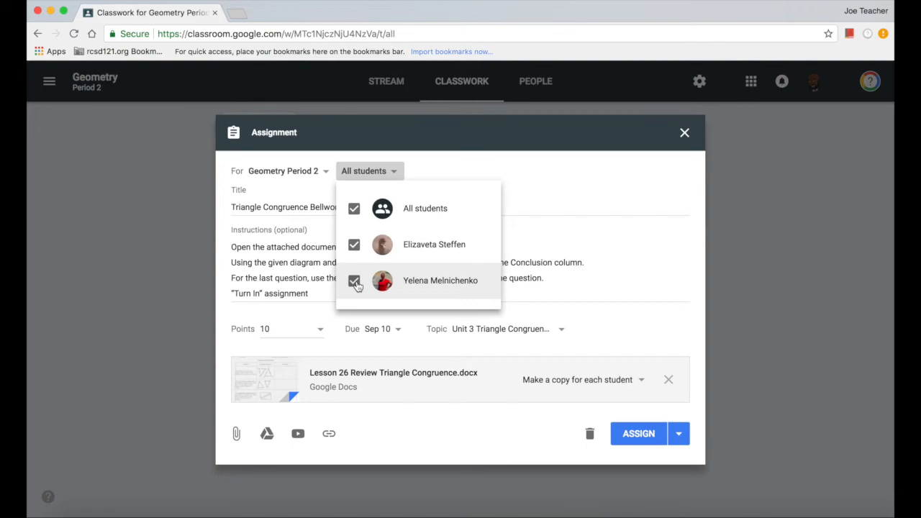
pyautogui.click(361, 210)
pyautogui.click(354, 208)
# Review the student access options for the attached Lesson 26 document, keeping a copy for each student
pyautogui.click(635, 382)
pyautogui.click(635, 381)
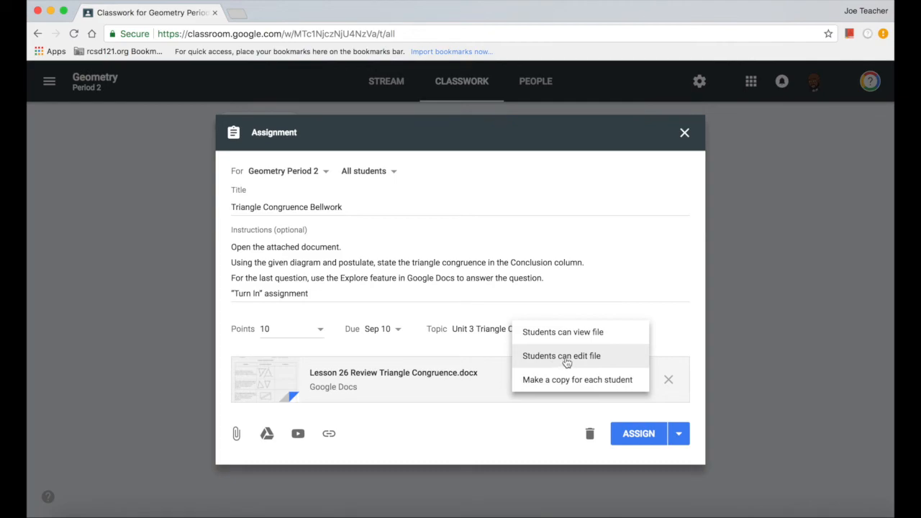
pyautogui.click(640, 382)
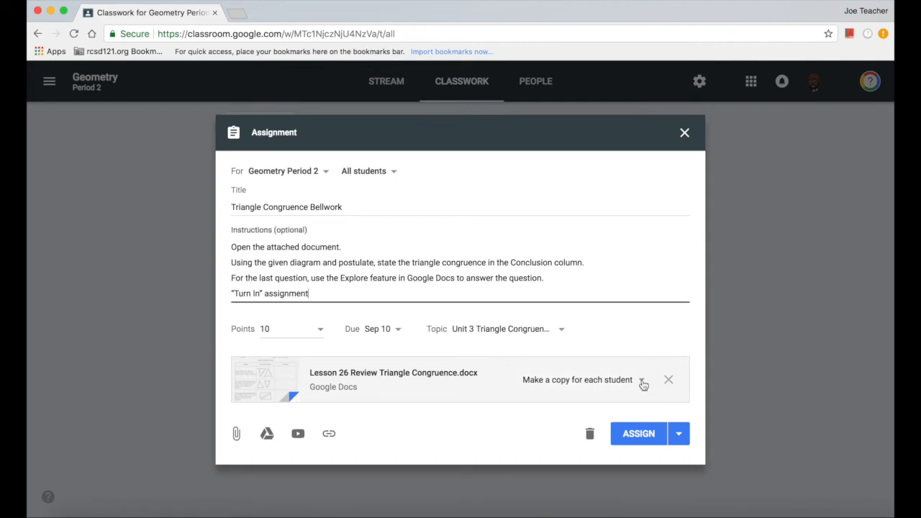